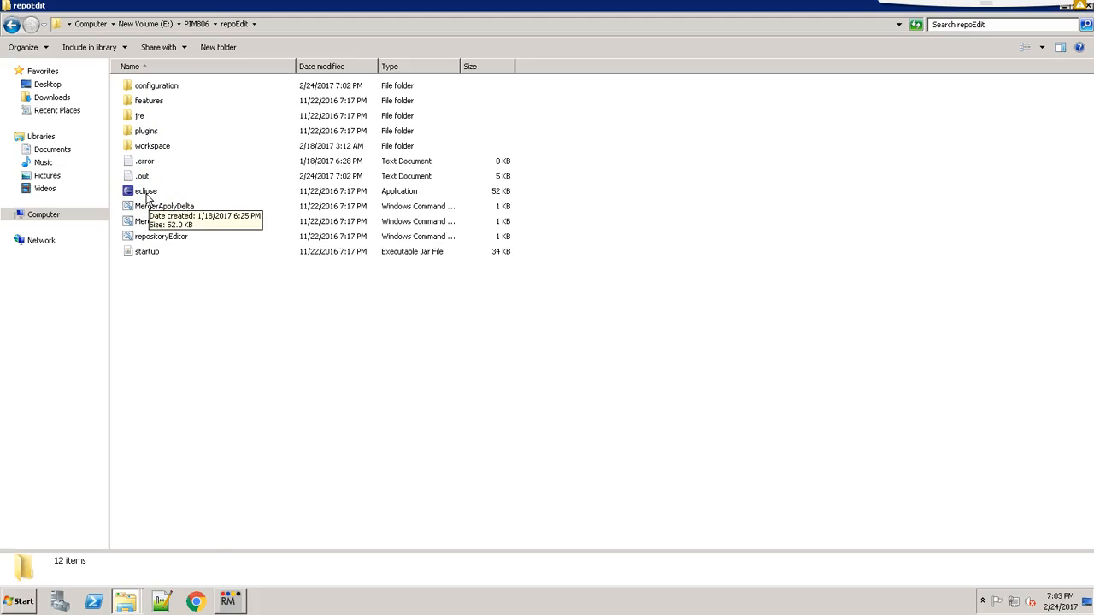
Examine the PIM7 customized, PIM7 original and PIM8 original repository files in the Repository Info folder in Windows Explorer.
click(229, 601)
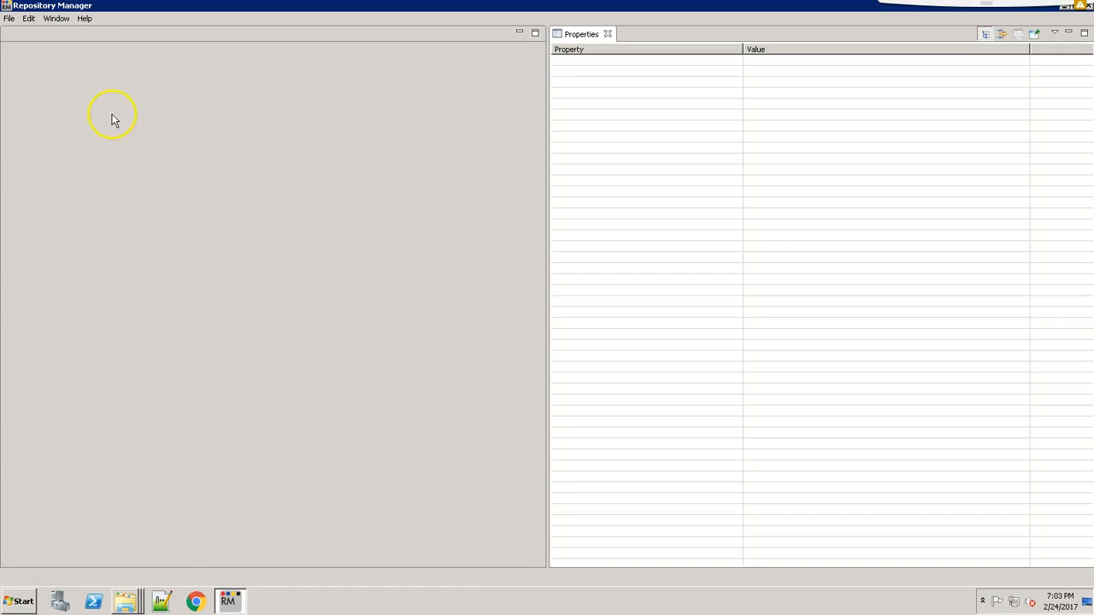
click(9, 20)
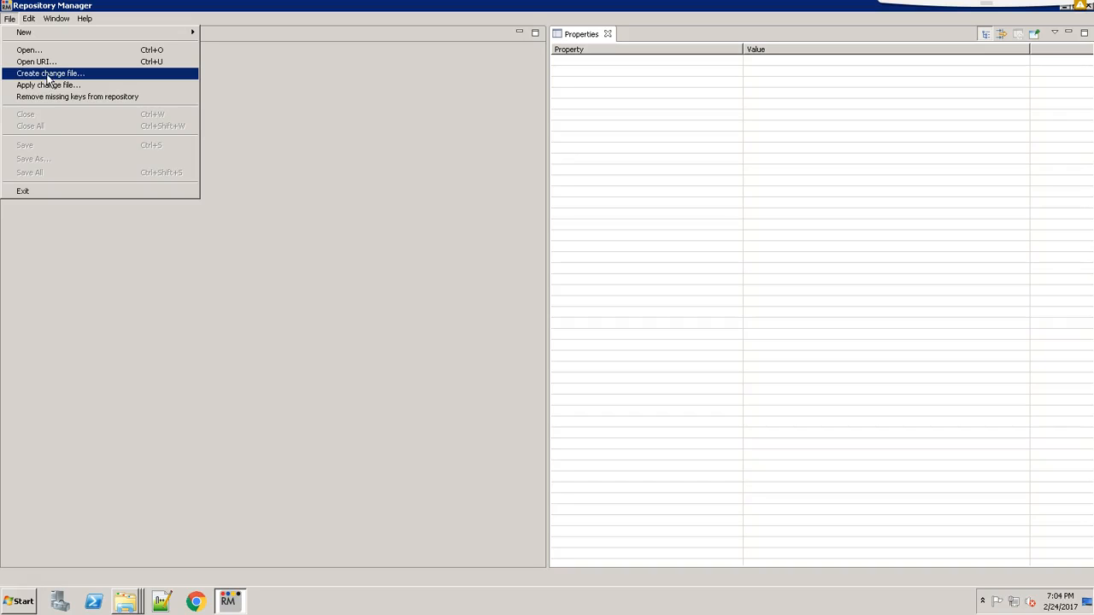
click(125, 605)
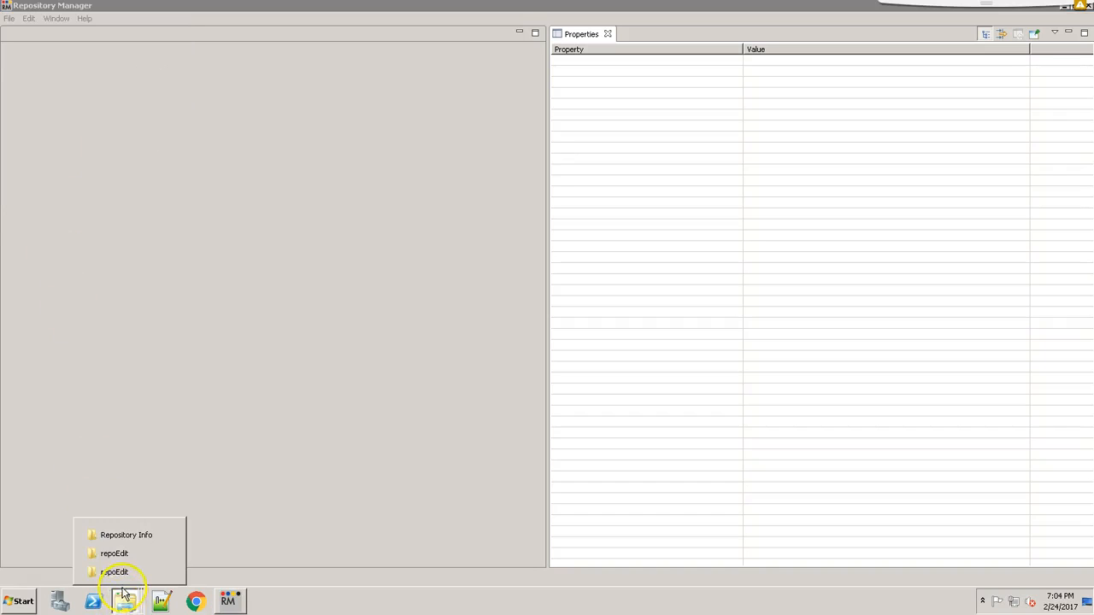
click(119, 535)
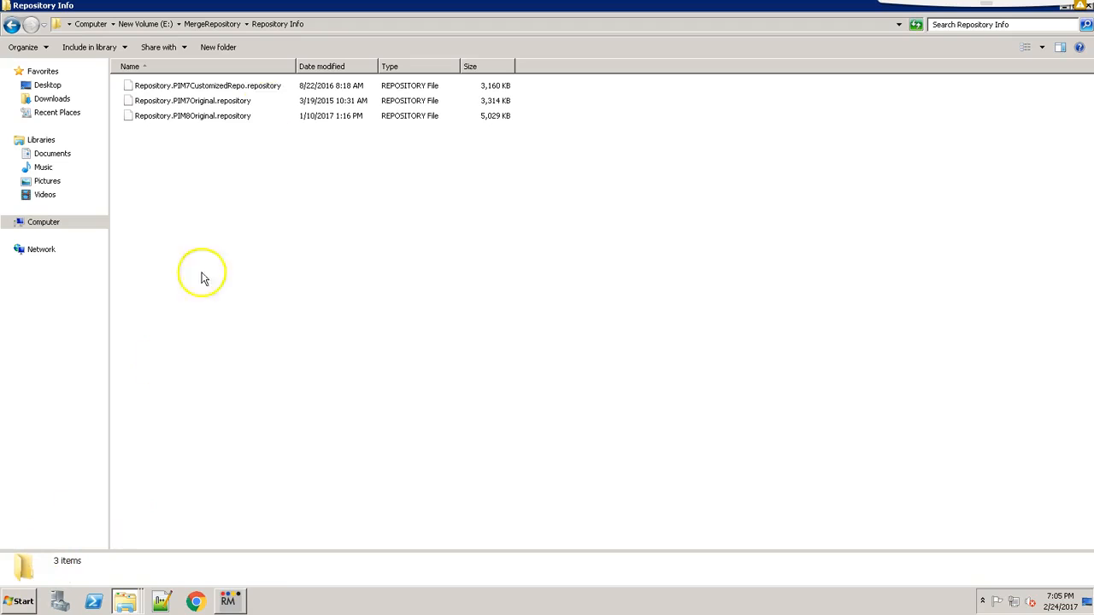
click(225, 89)
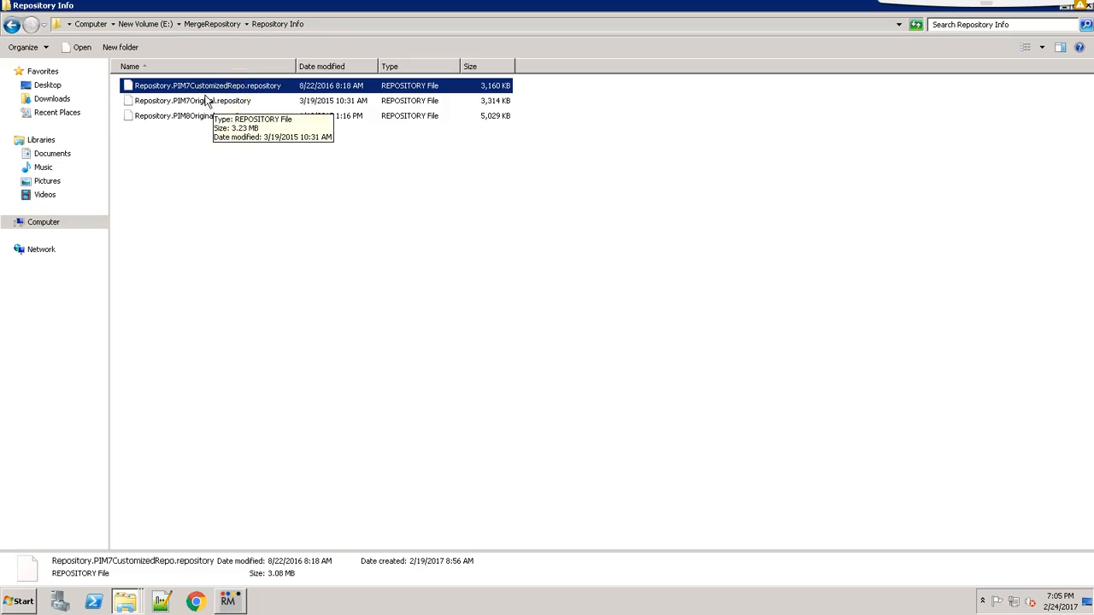
click(203, 104)
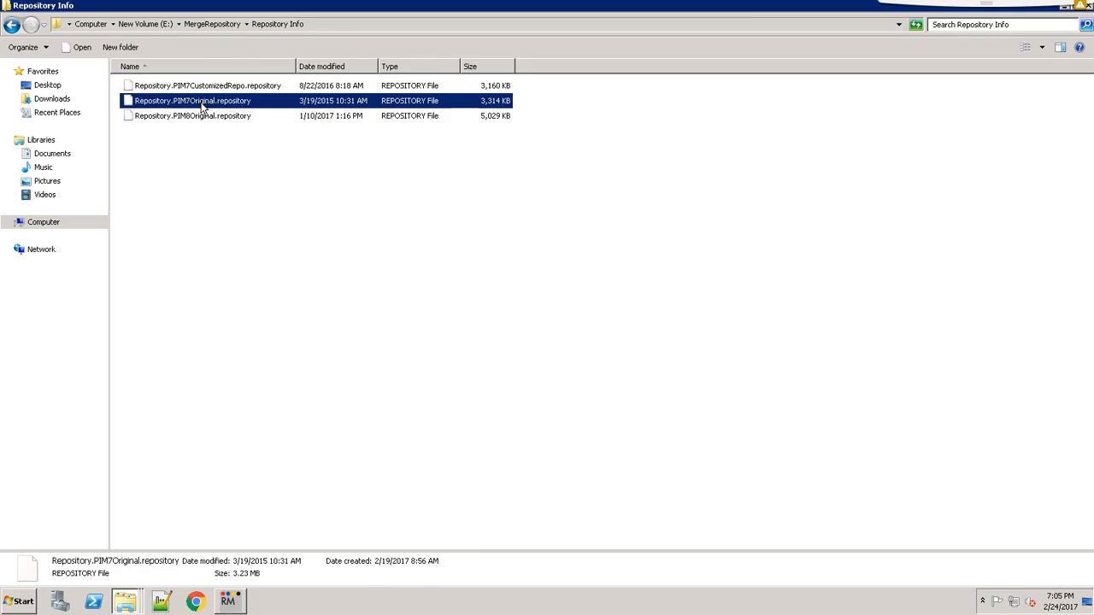
click(202, 120)
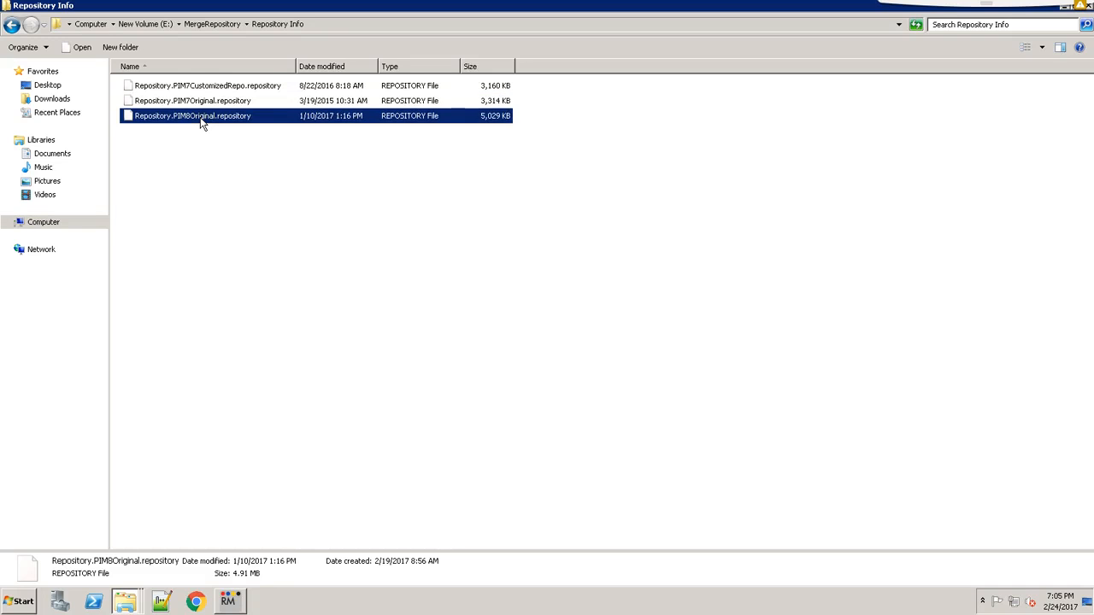
click(196, 103)
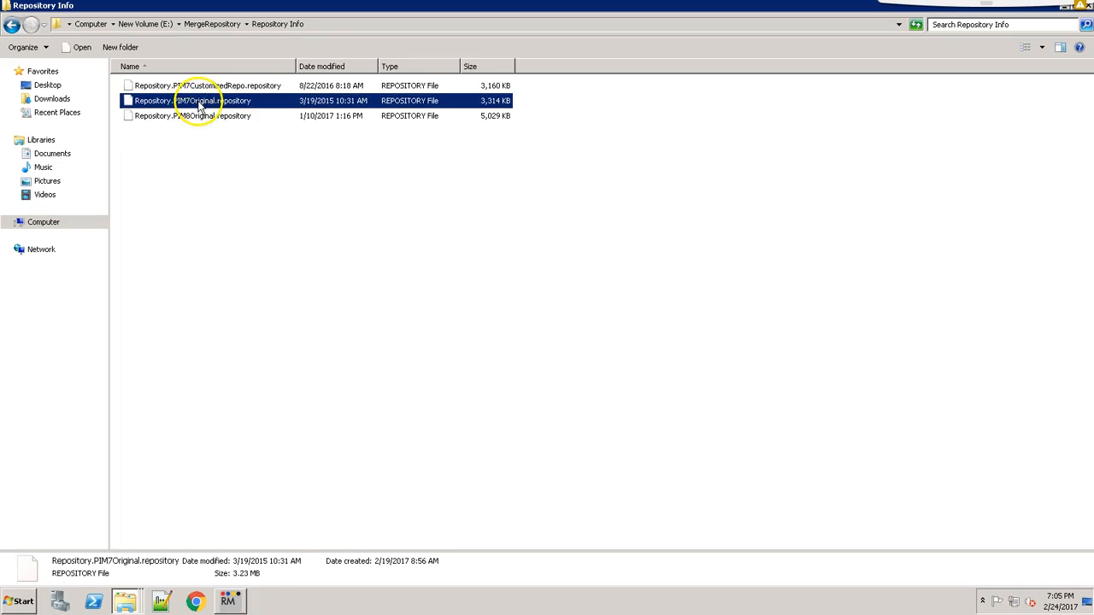
click(199, 120)
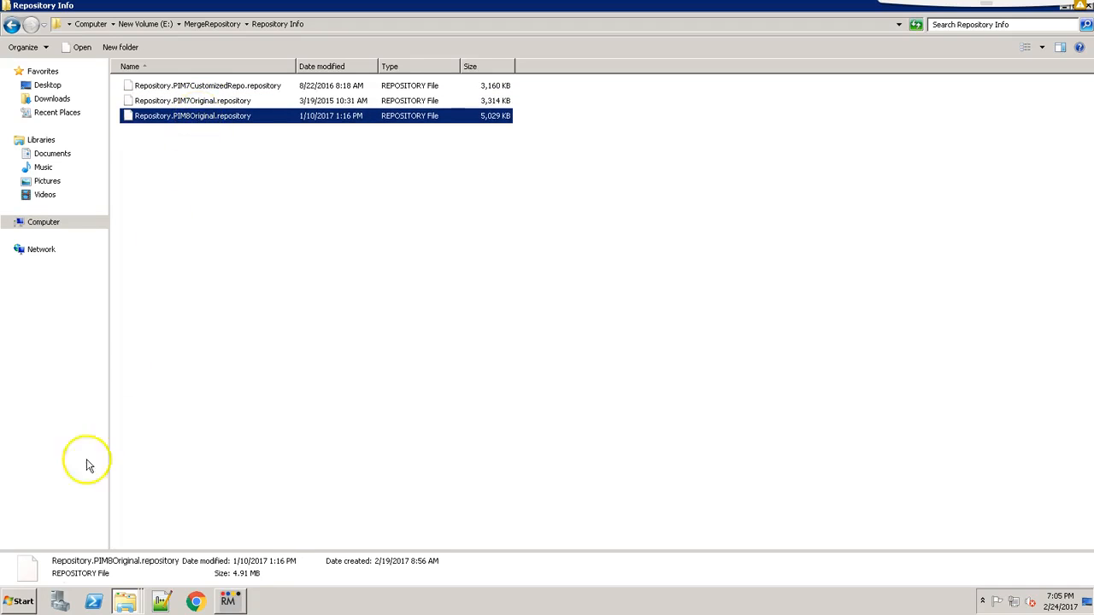
Switch to Repository Manager and start a change file with E:\MergeRepository\Repository Info\Repository.PIM7Original.repository as the original source file.
click(227, 601)
click(9, 18)
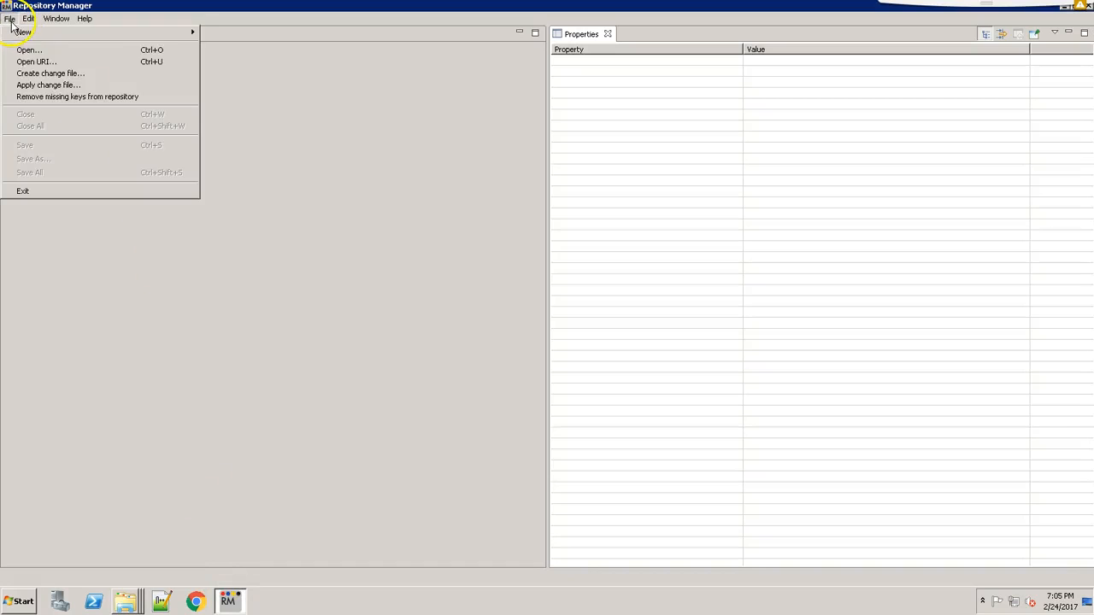
click(43, 75)
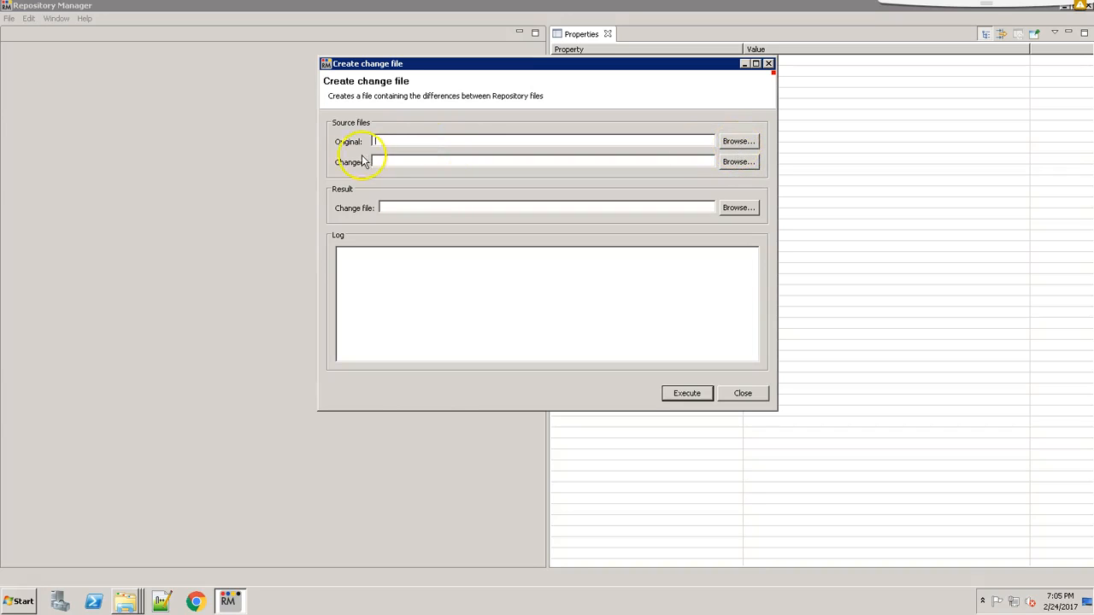
click(732, 143)
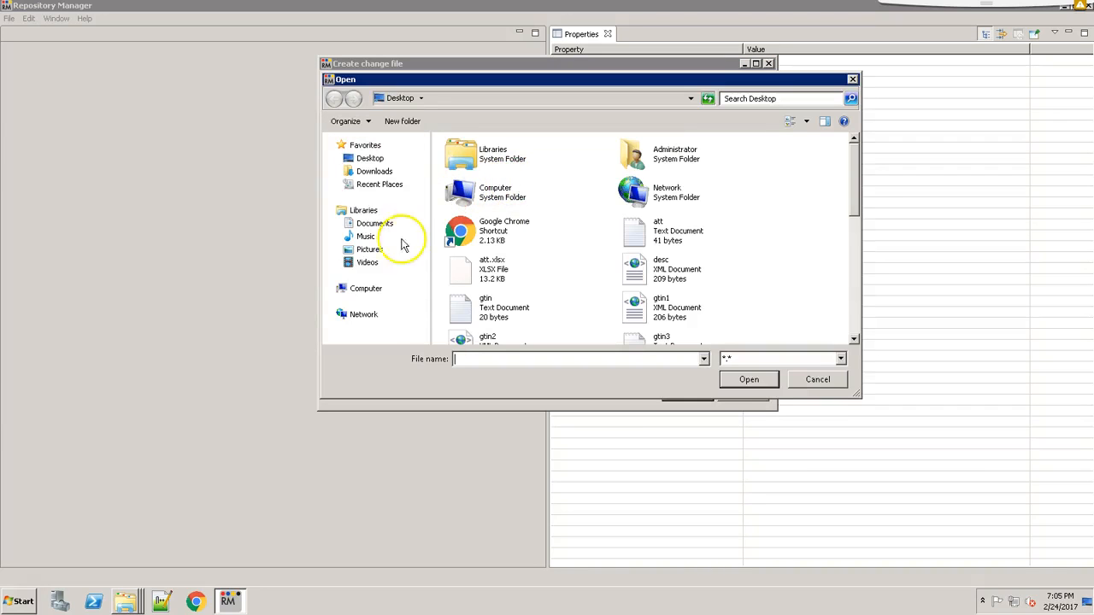
click(369, 291)
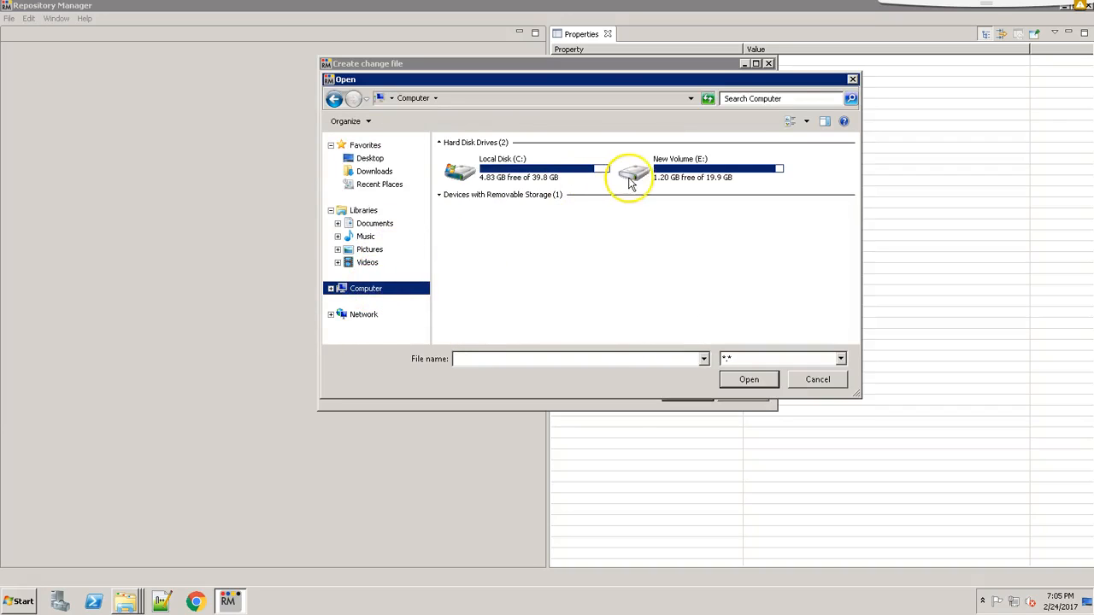
double_click(632, 180)
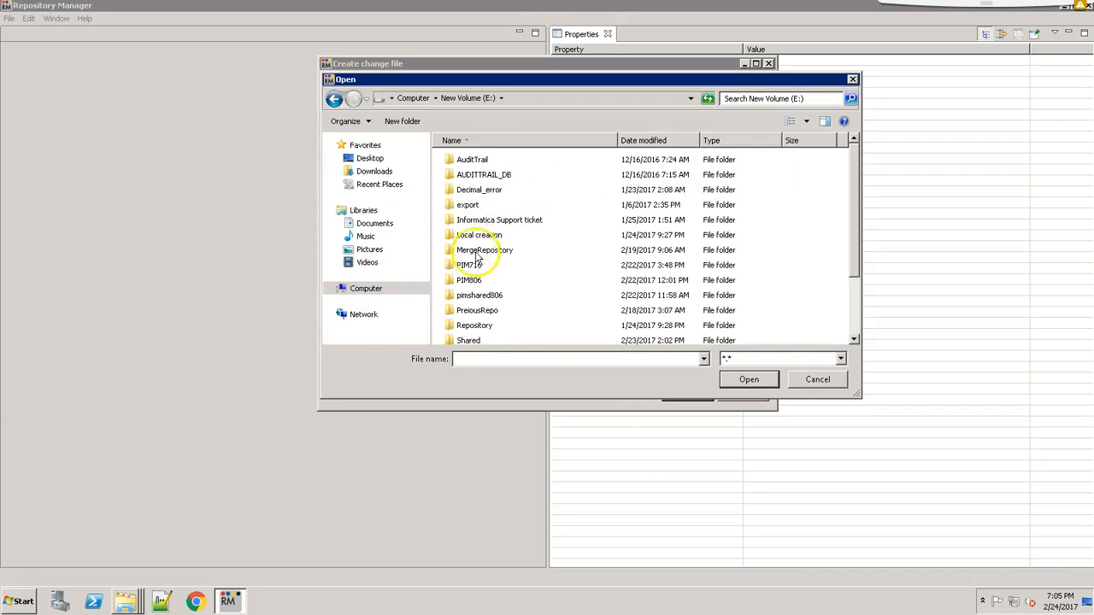
double_click(483, 251)
double_click(466, 160)
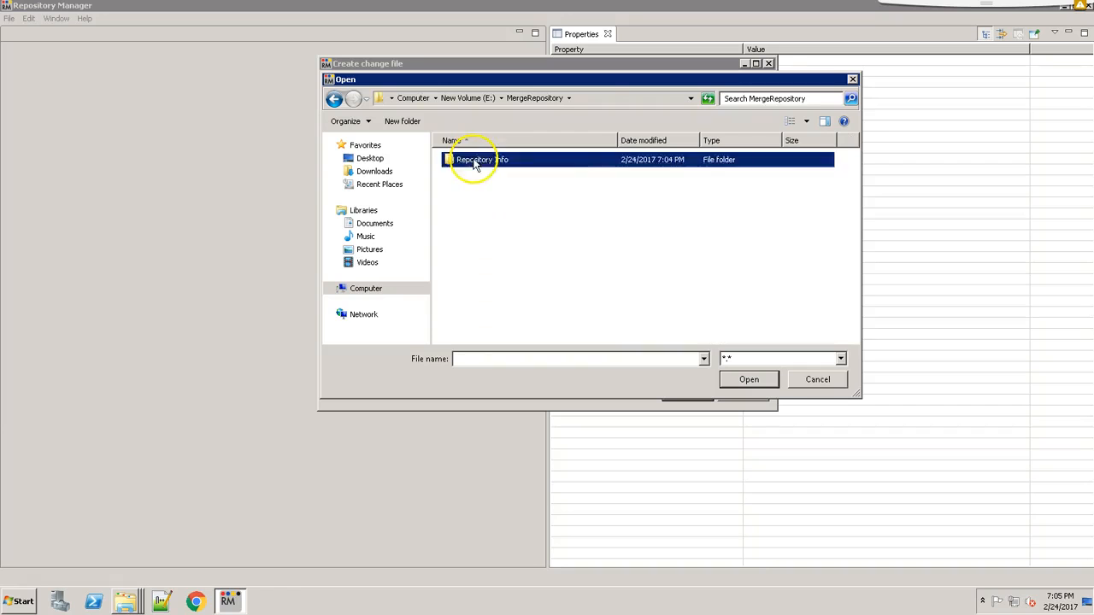
click(502, 176)
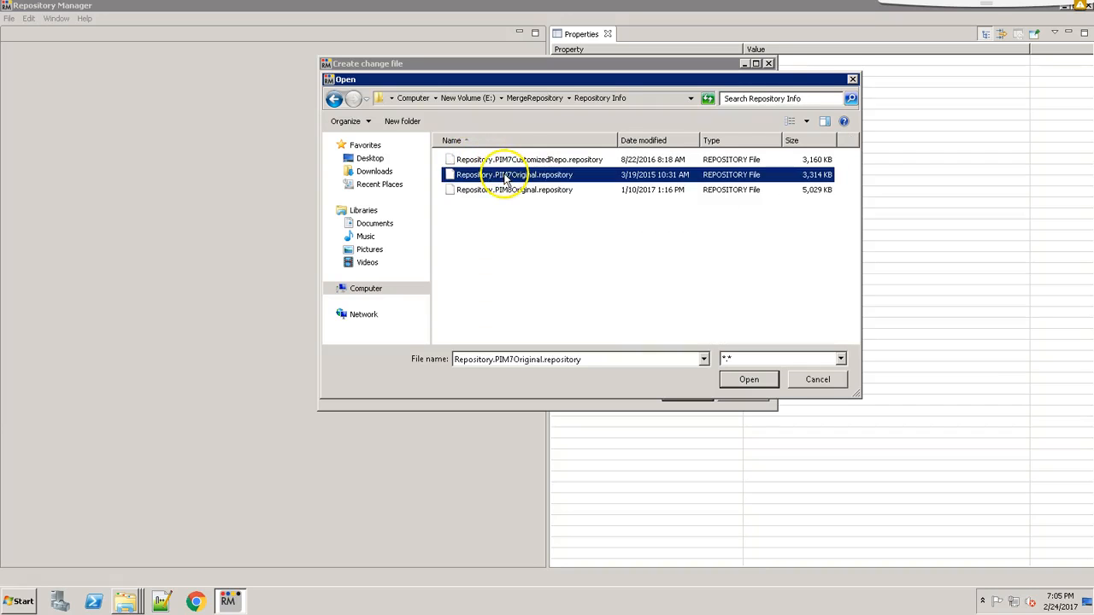
click(749, 380)
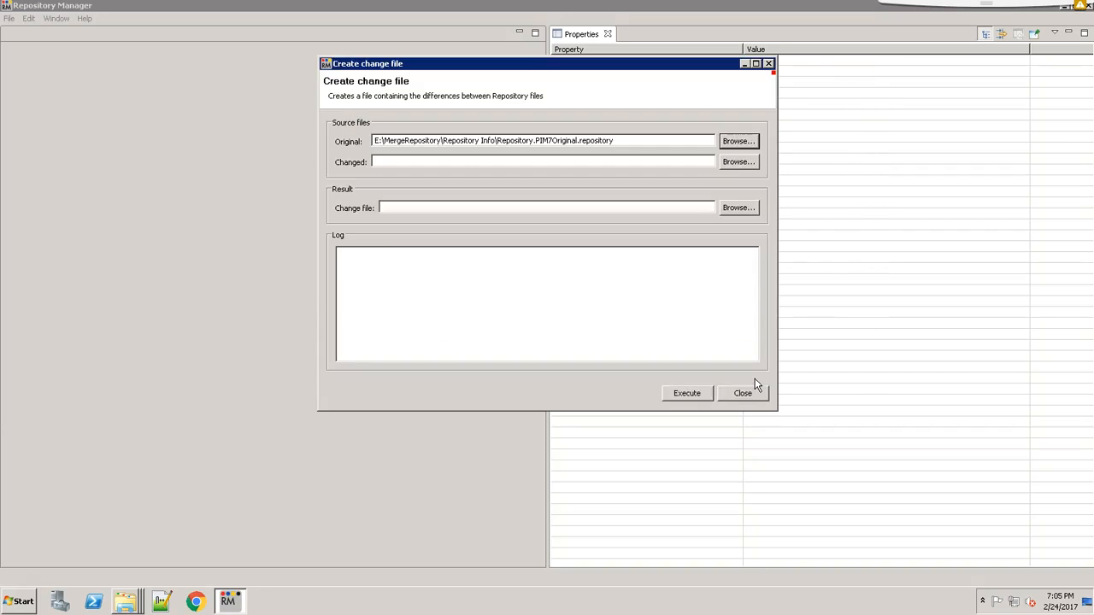
Set Repository.PIM7CustomizedRepo.repository as the changed source file and generate the change file delta.xml in the Repository Info folder.
click(733, 166)
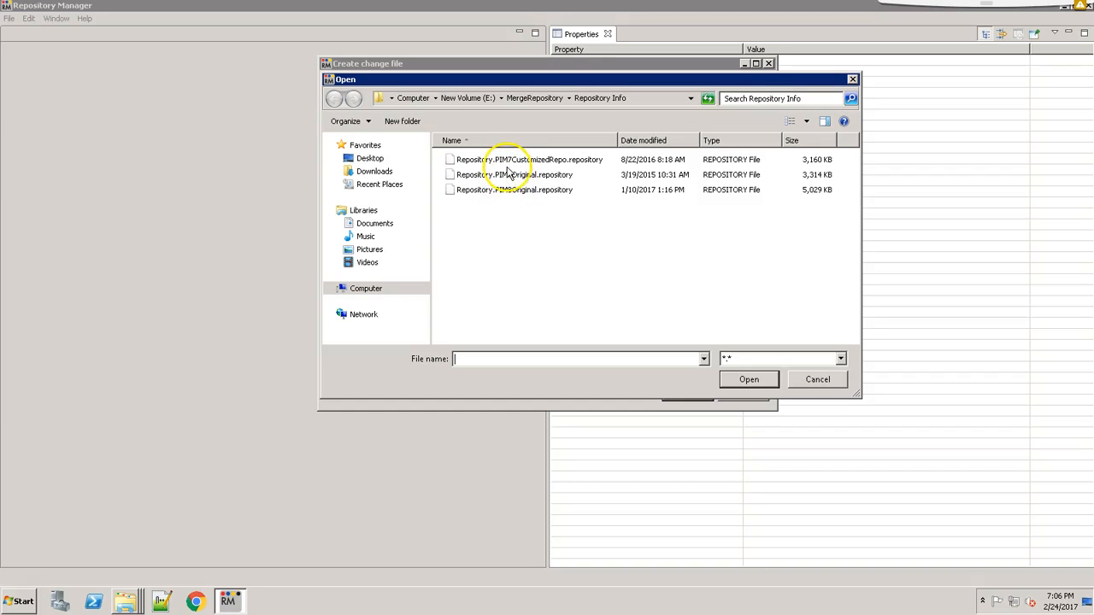
double_click(508, 160)
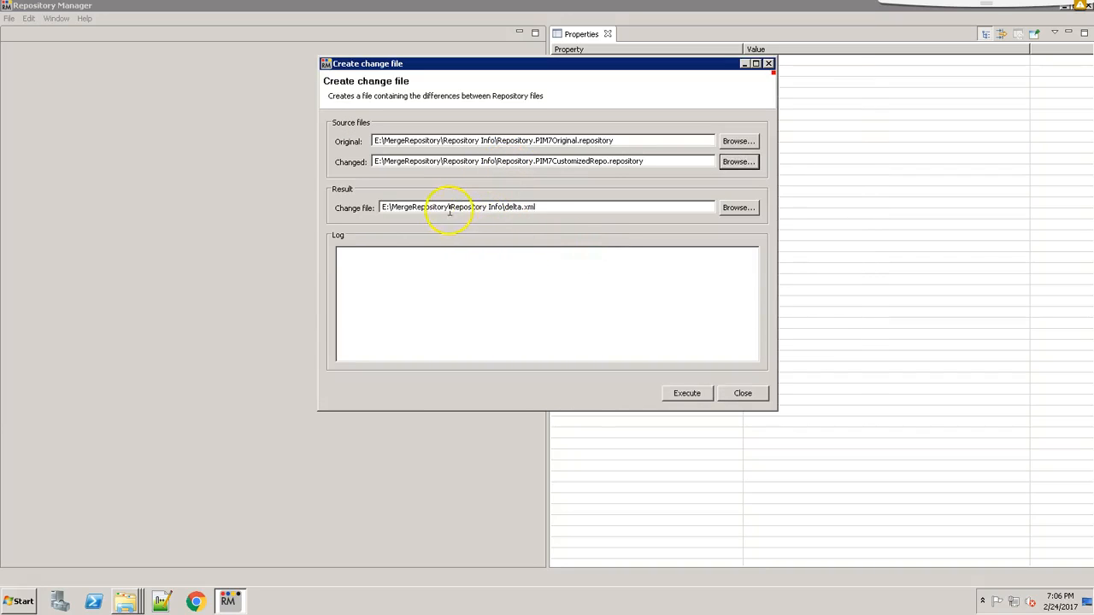
drag(506, 207, 559, 230)
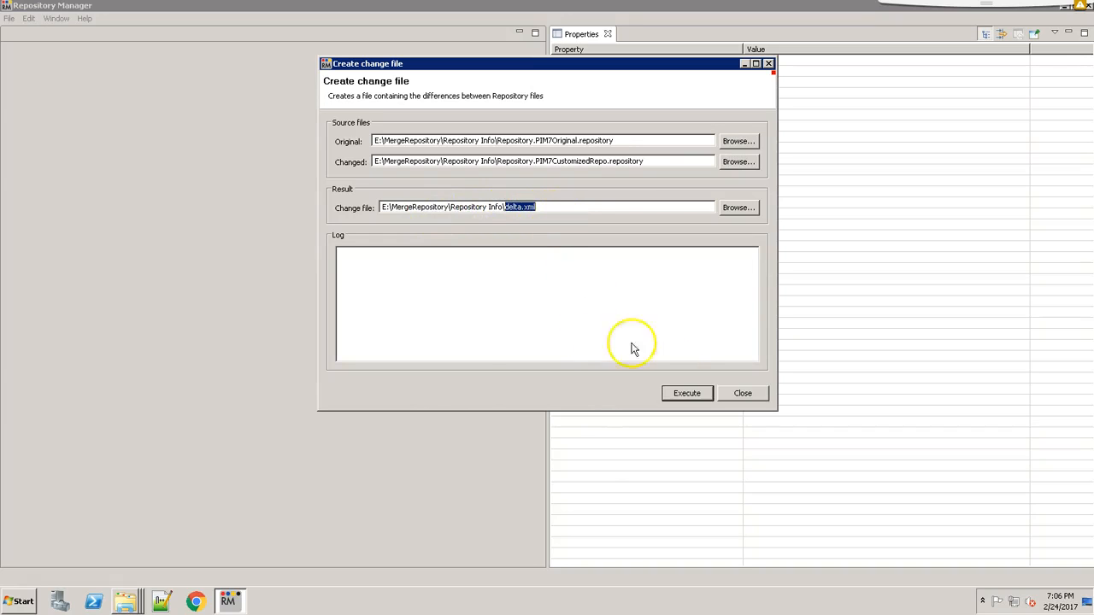
click(684, 398)
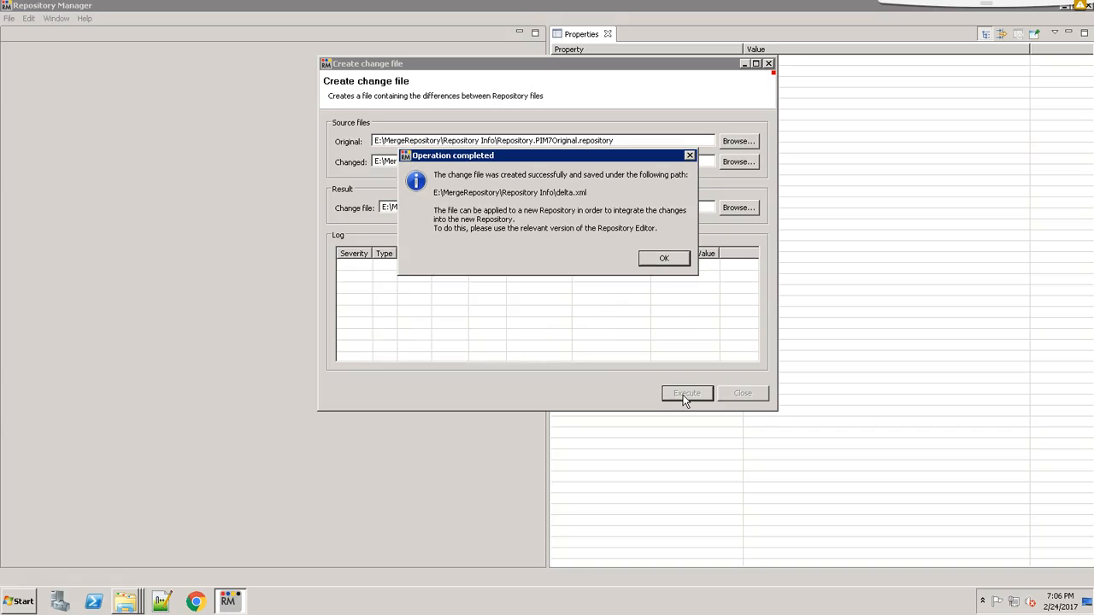
click(661, 259)
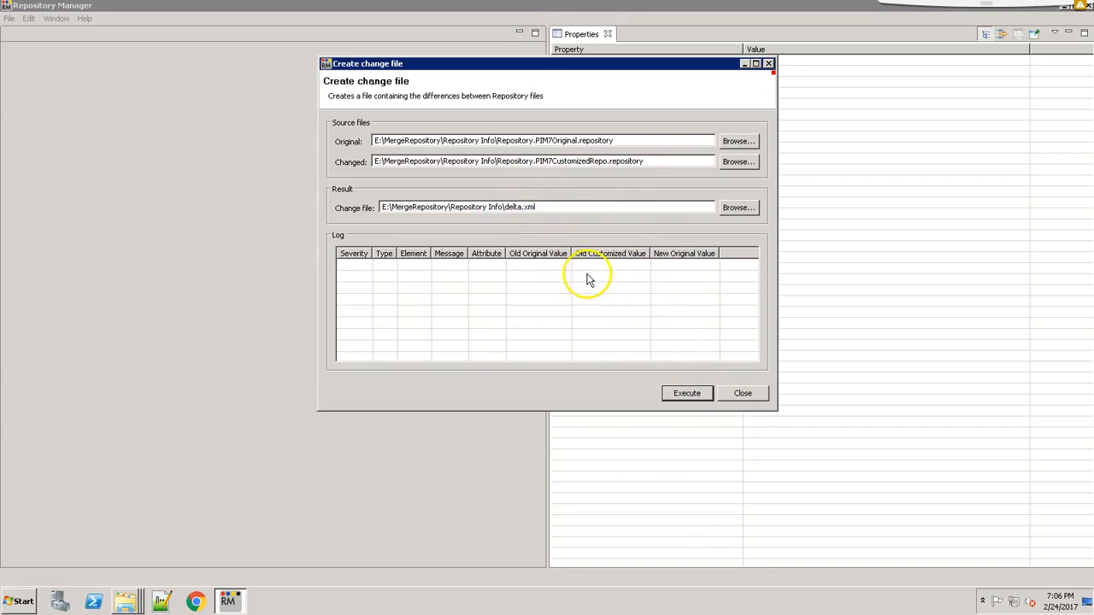
click(735, 395)
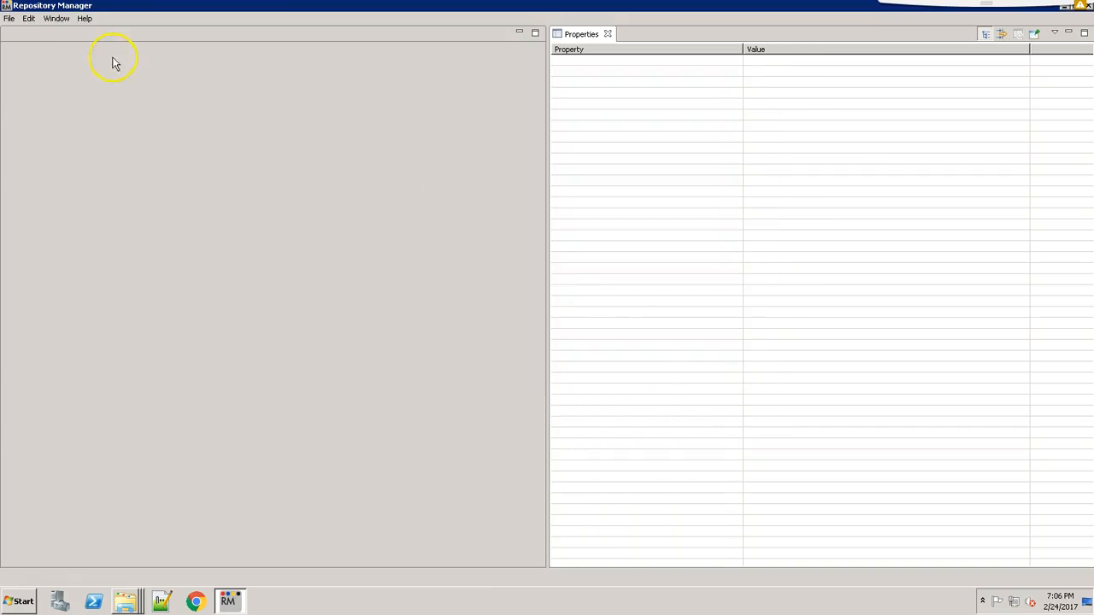
Start applying a change file, with Repository.PIM8Original.repository as the original and delta.xml as the change file.
click(10, 18)
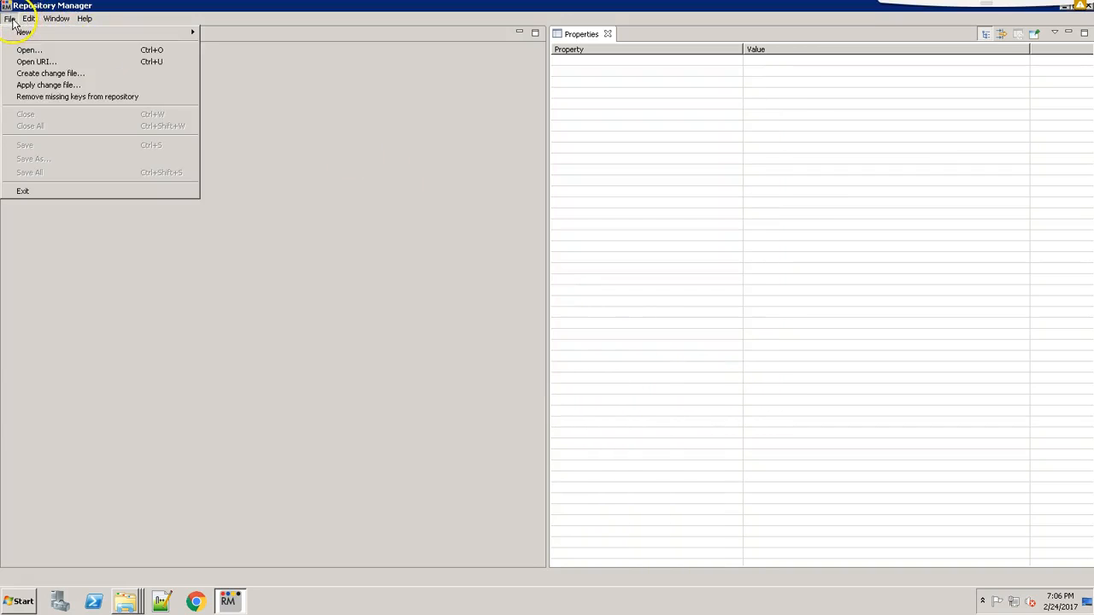
click(41, 87)
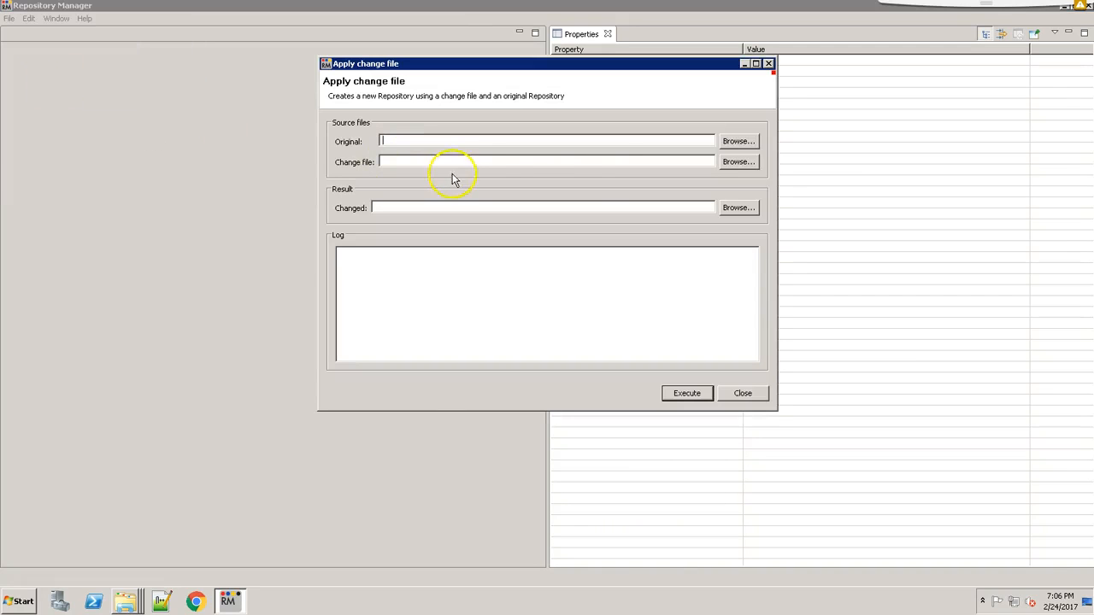
click(738, 141)
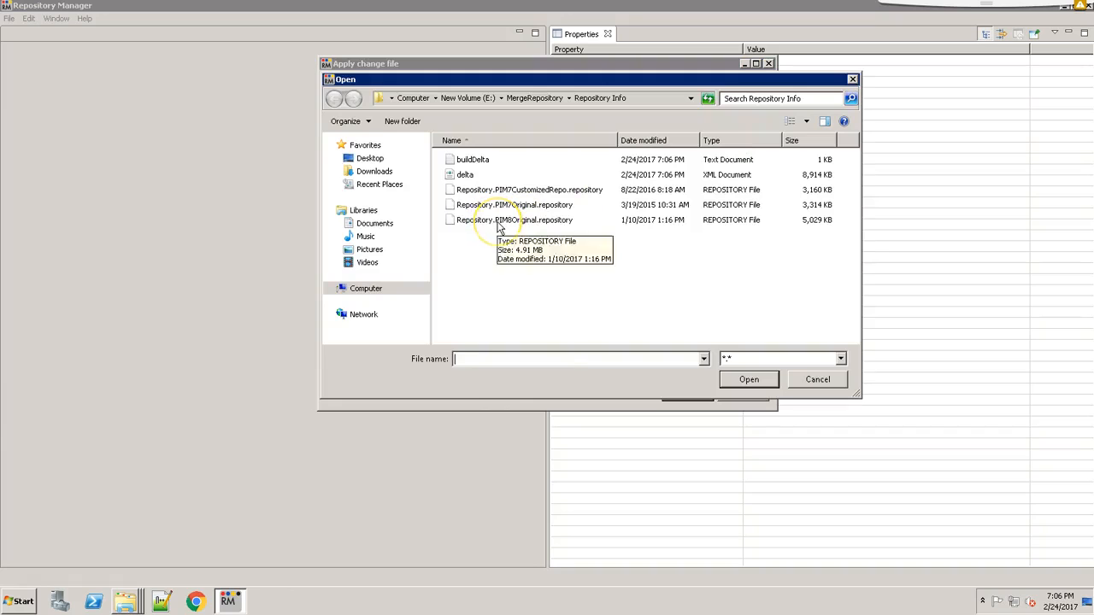
click(498, 221)
click(749, 381)
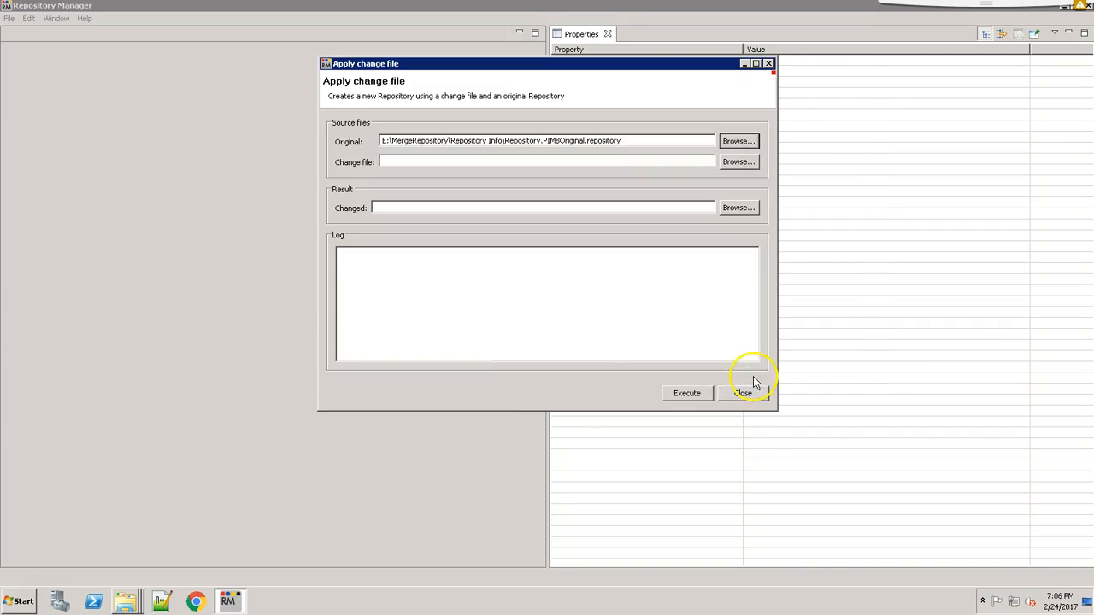
click(735, 163)
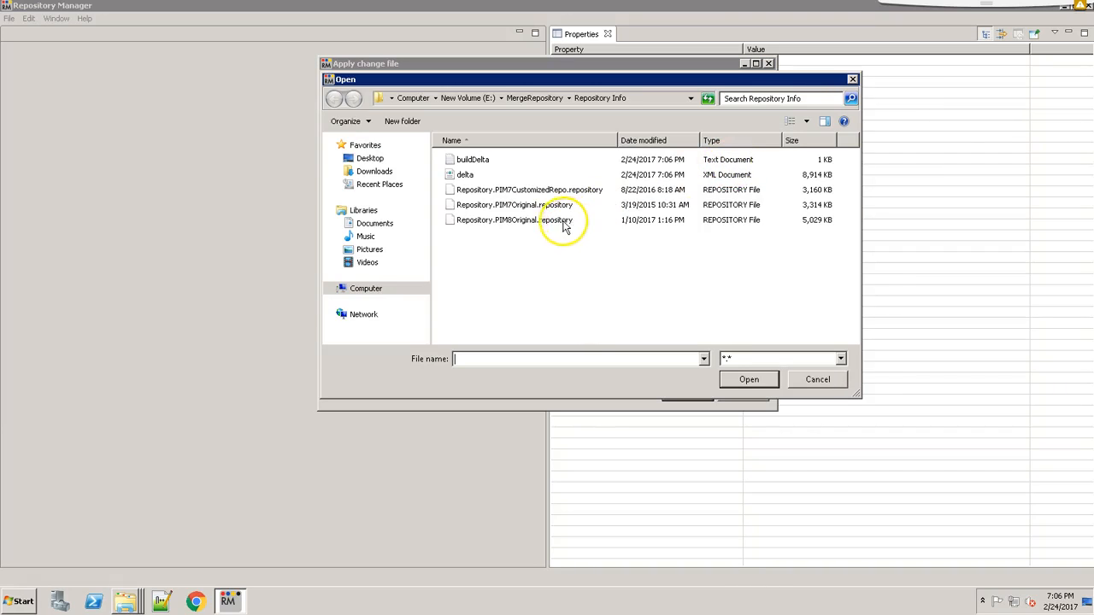
click(470, 179)
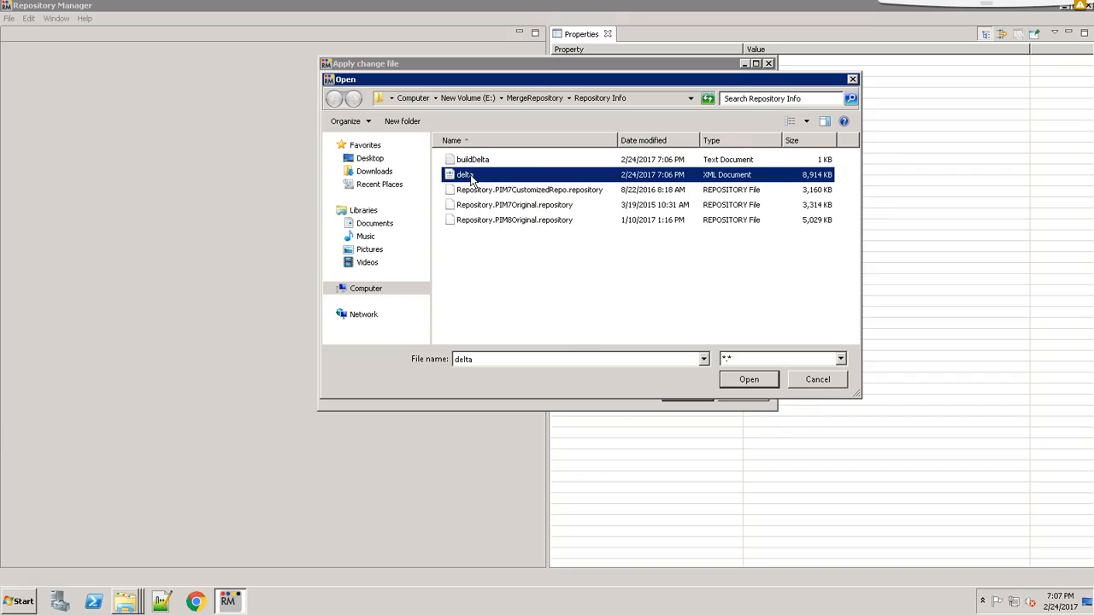
click(758, 384)
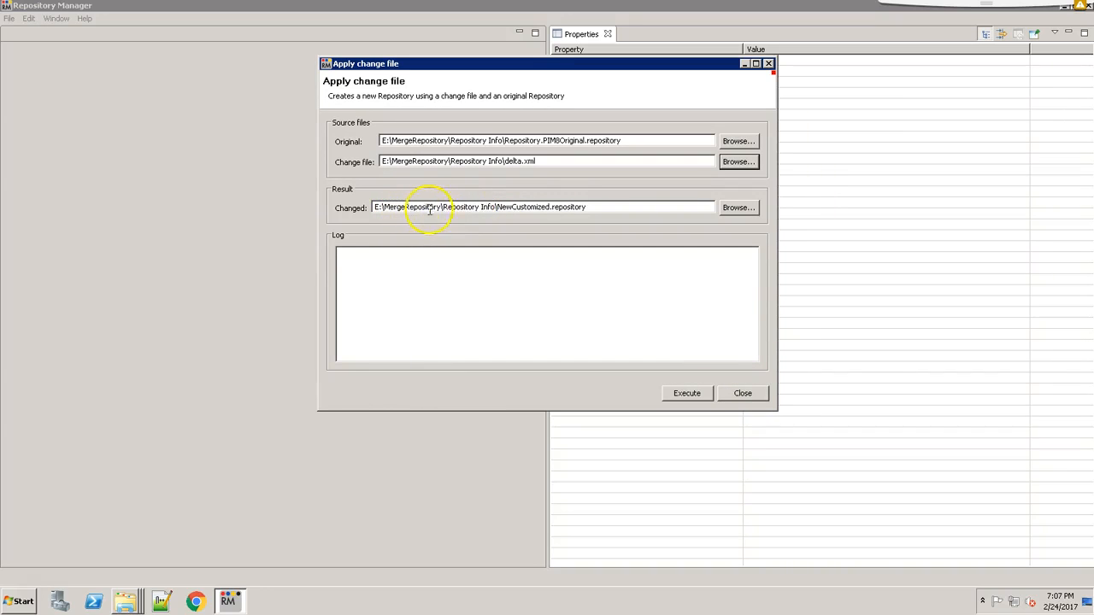
Apply the change file to produce NewCustomized.repository in the Repository Info folder and check the log entries.
drag(498, 208, 601, 207)
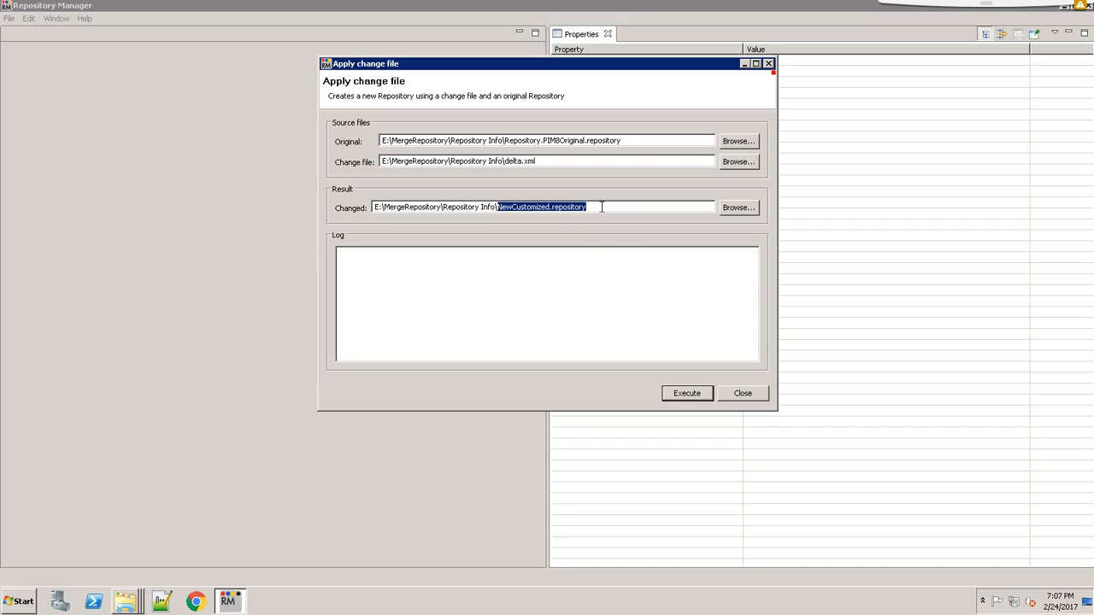
click(585, 274)
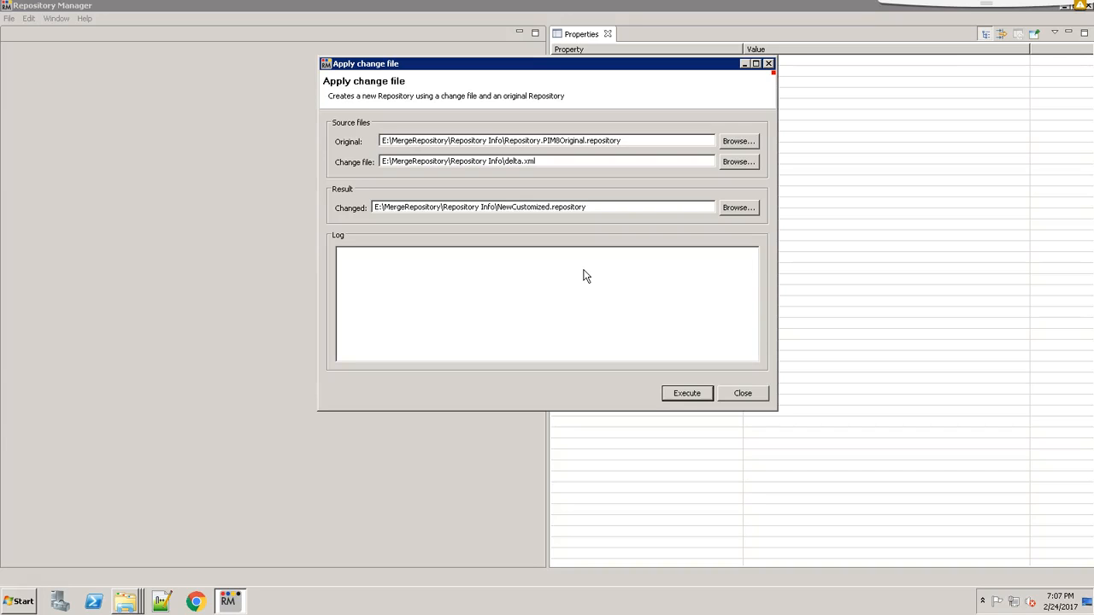
click(685, 393)
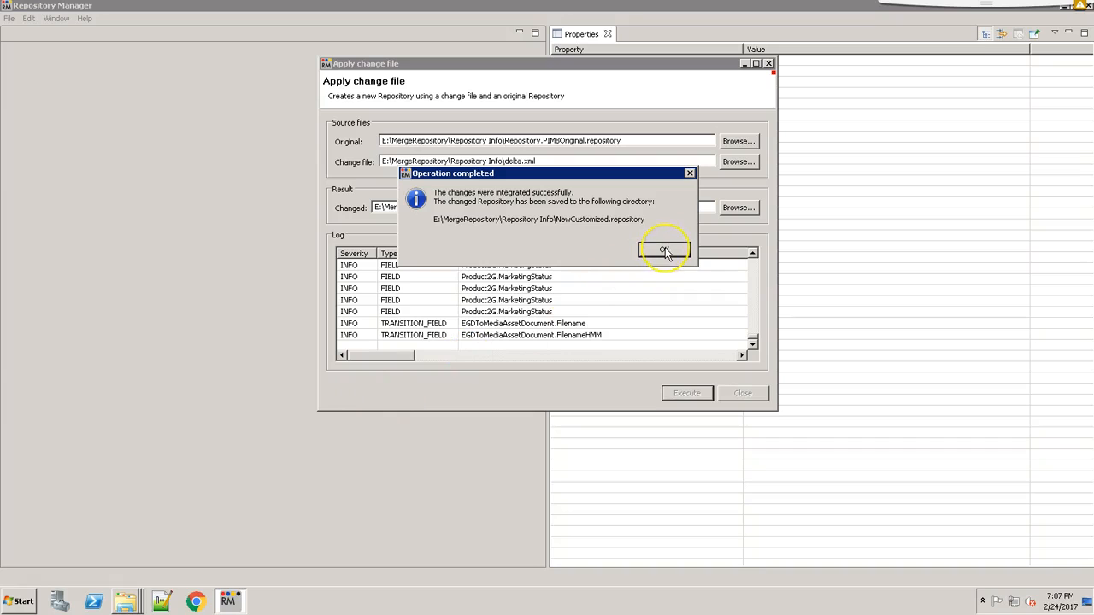
click(665, 250)
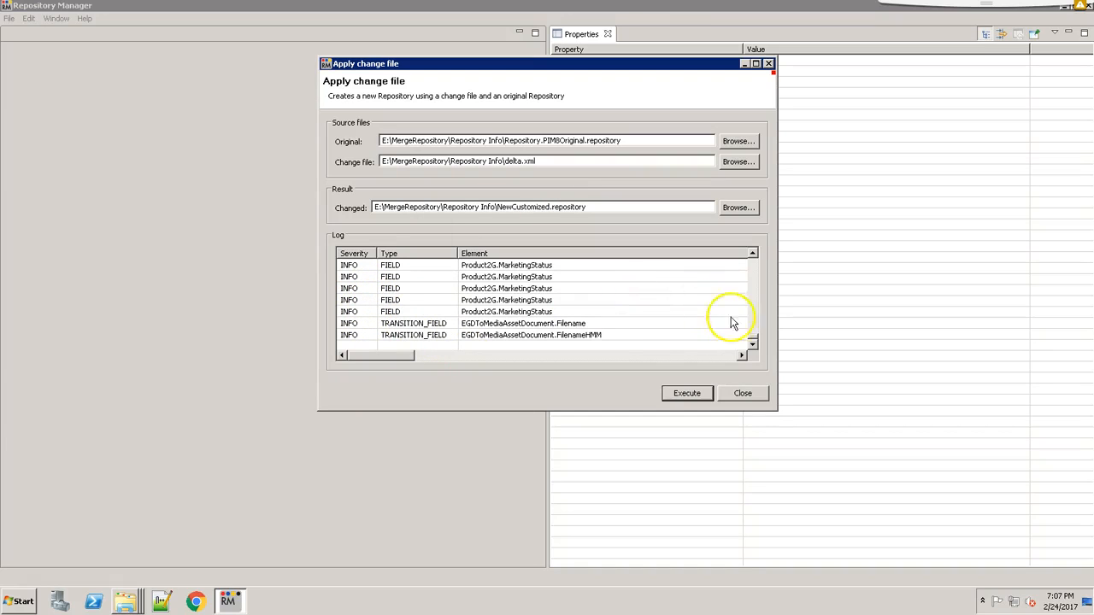
mouse_move(752, 337)
mouse_down()
mouse_move(754, 252)
mouse_move(757, 342)
mouse_up()
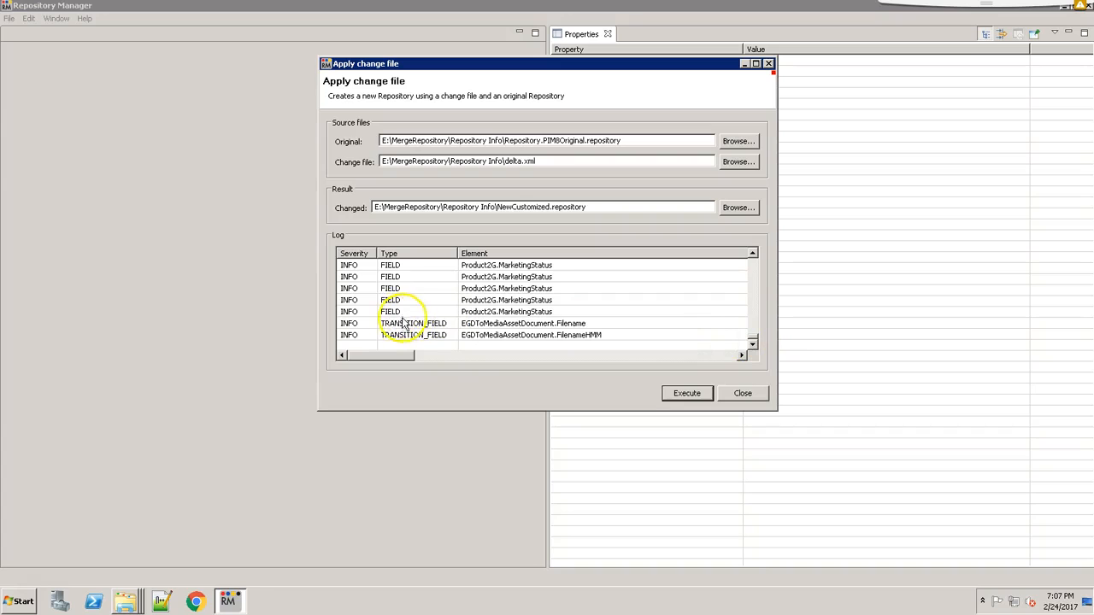
Switch to the Repository Info folder in Windows Explorer and select the NewCustomized.repository file.
click(366, 313)
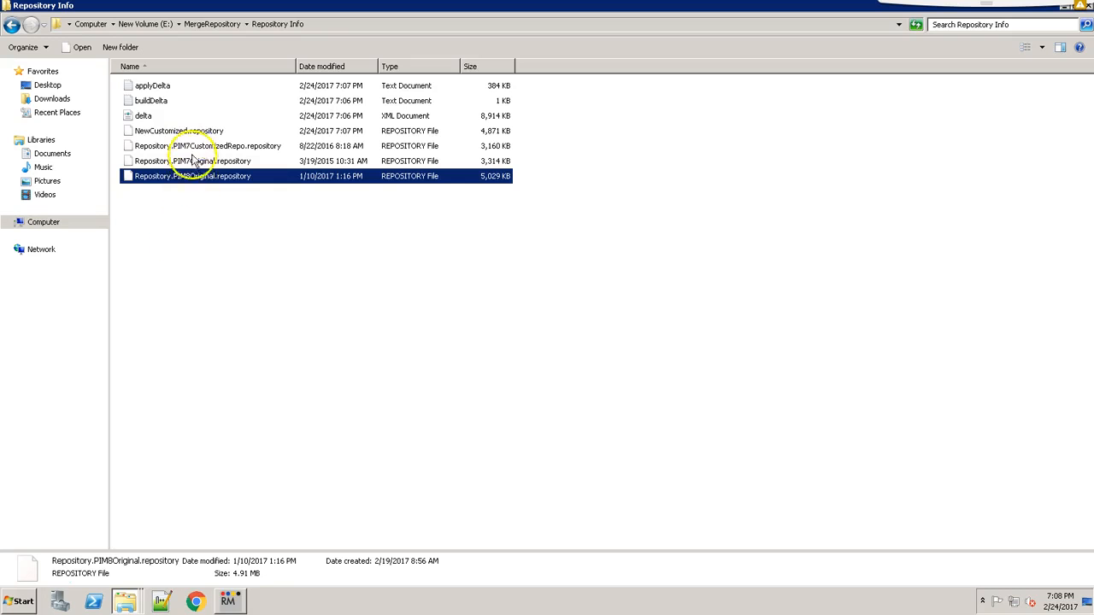
click(189, 135)
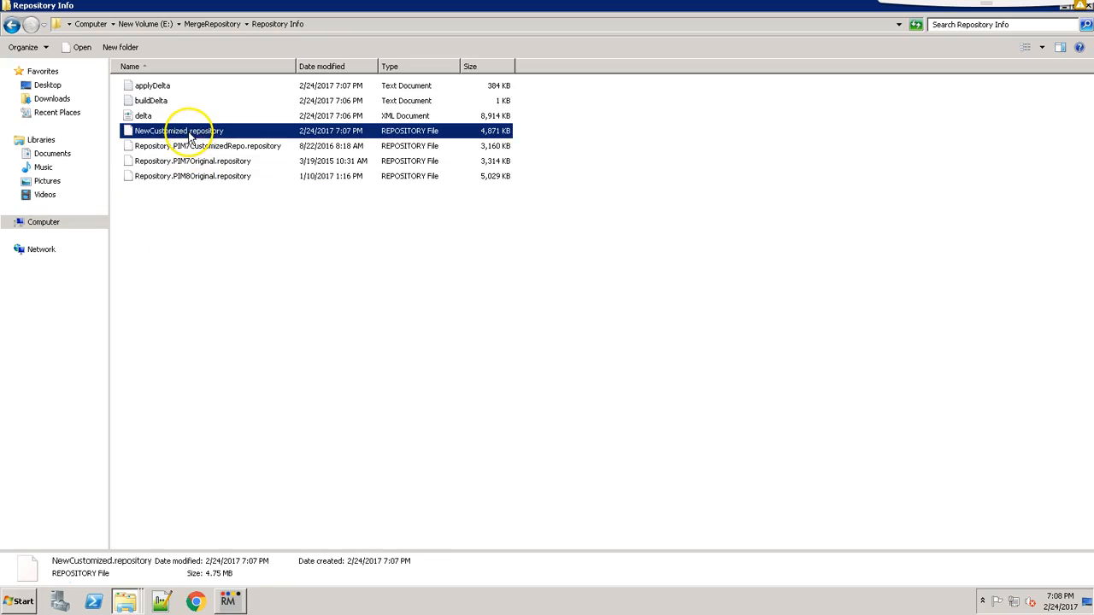